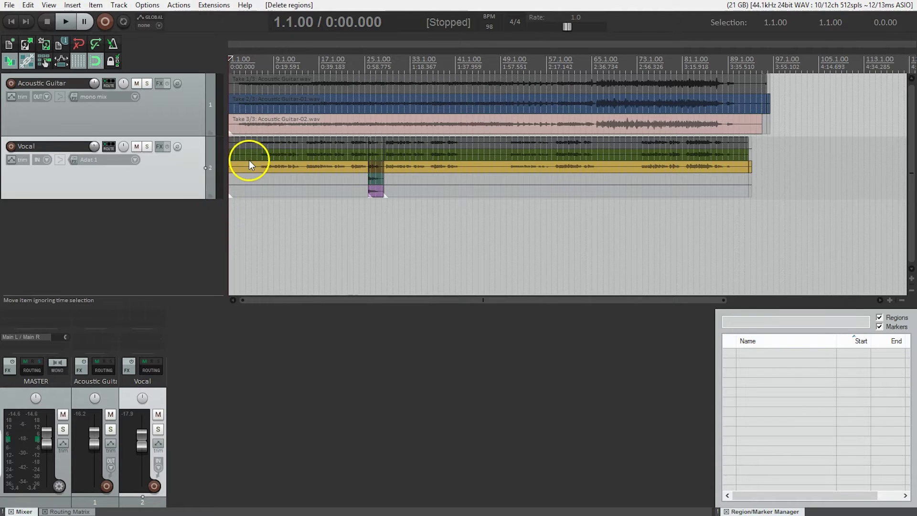
Zoom in on the timeline and mark a time selection from bar 3 to bar 6.
scroll(249, 138, up, 3)
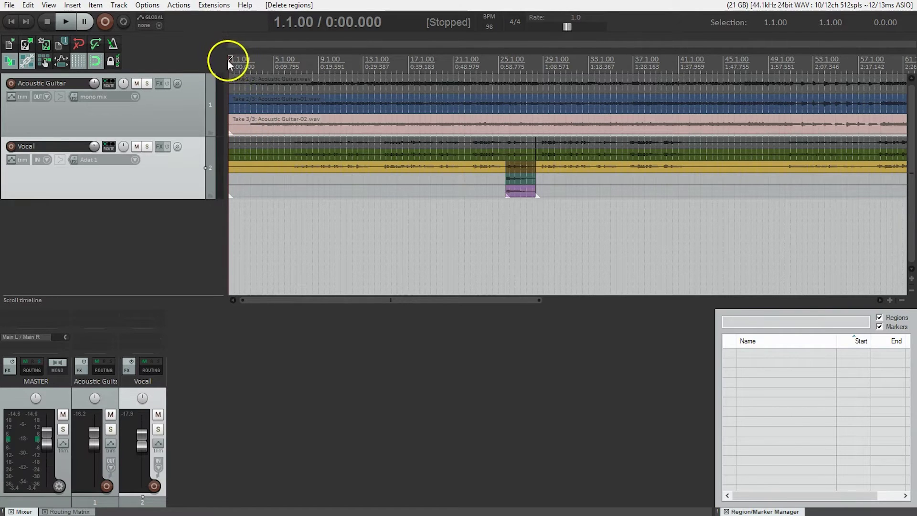
scroll(293, 136, up, 4)
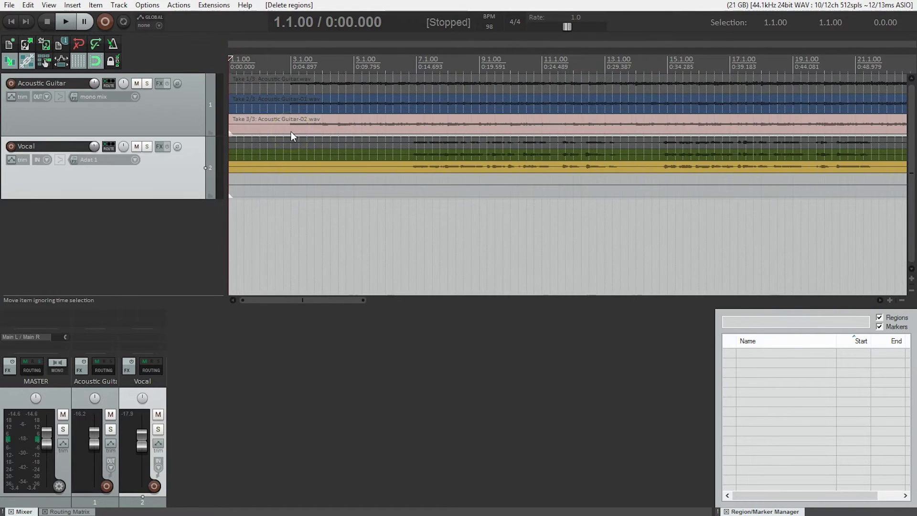
scroll(291, 132, up, 1)
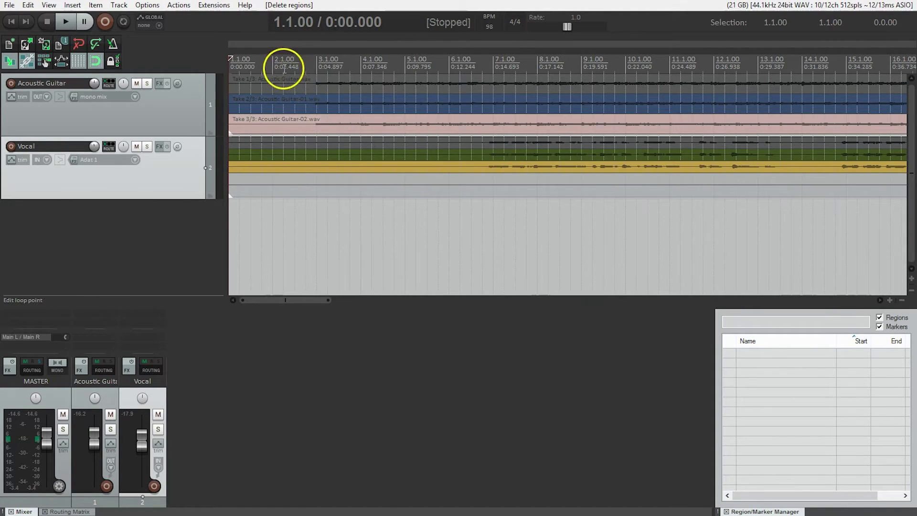
drag(272, 67, 447, 68)
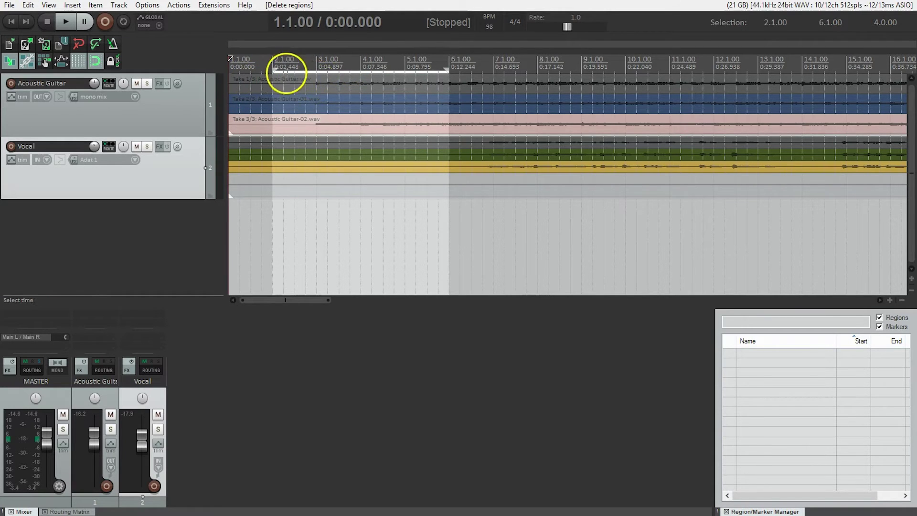
mouse_move(274, 71)
mouse_down()
mouse_move(311, 74)
mouse_move(316, 61)
mouse_up()
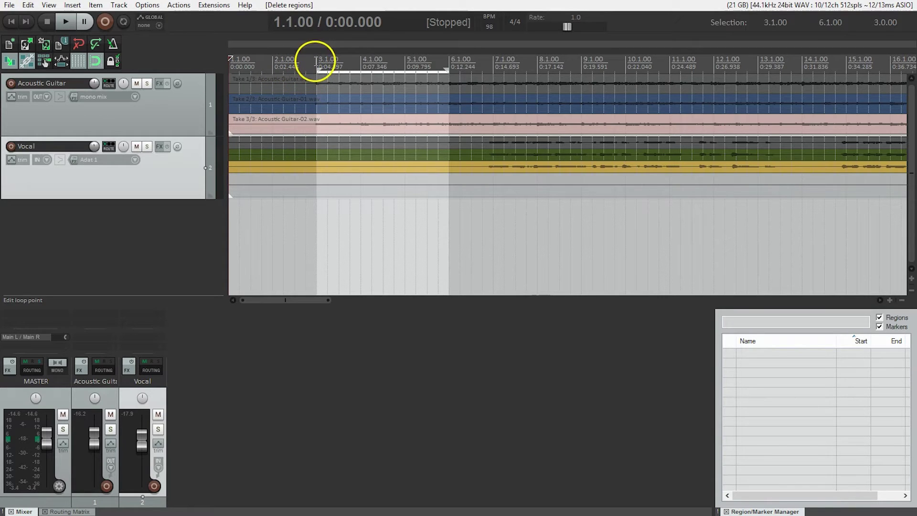
Play the song from bar 2 to audition the intro, then extend the selection end to bar 7.
click(273, 60)
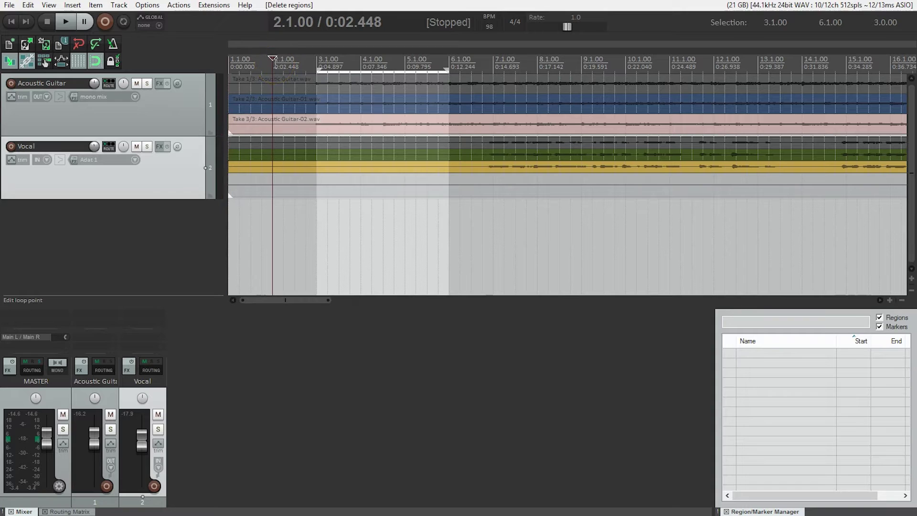
key(space)
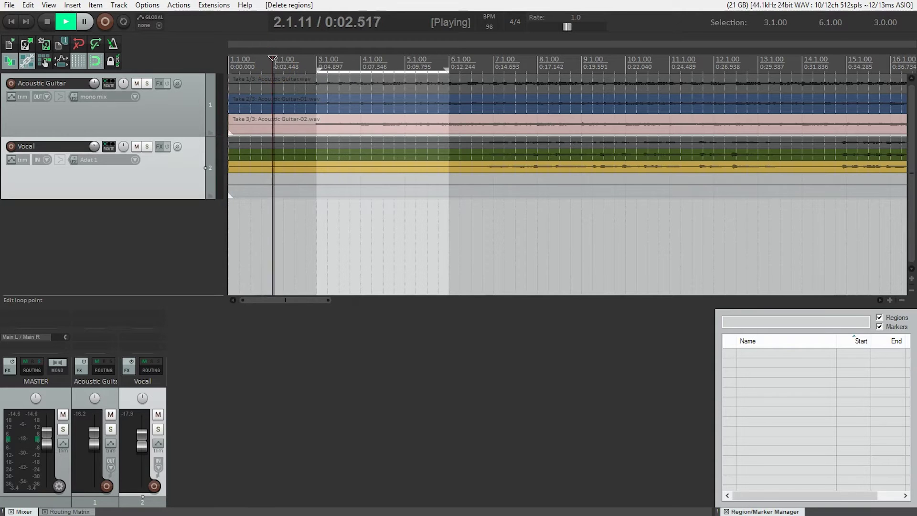
click(420, 153)
key(space)
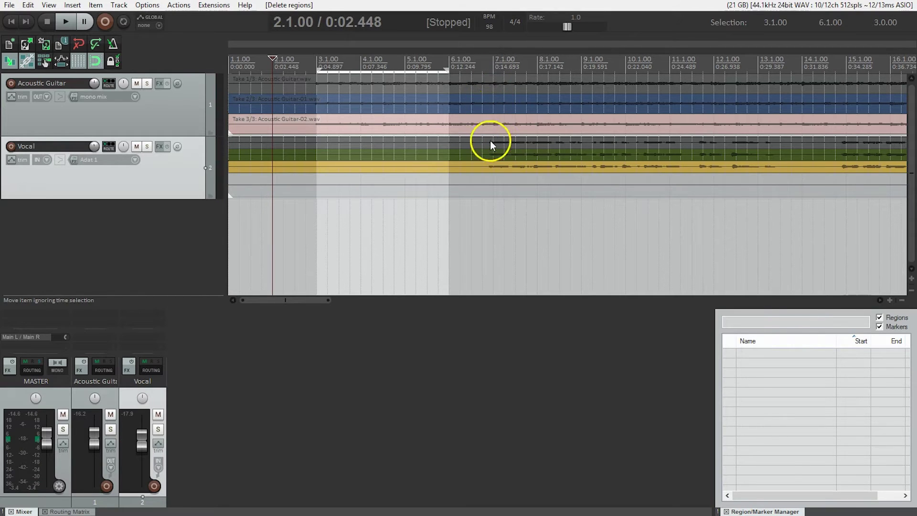
drag(448, 71, 489, 71)
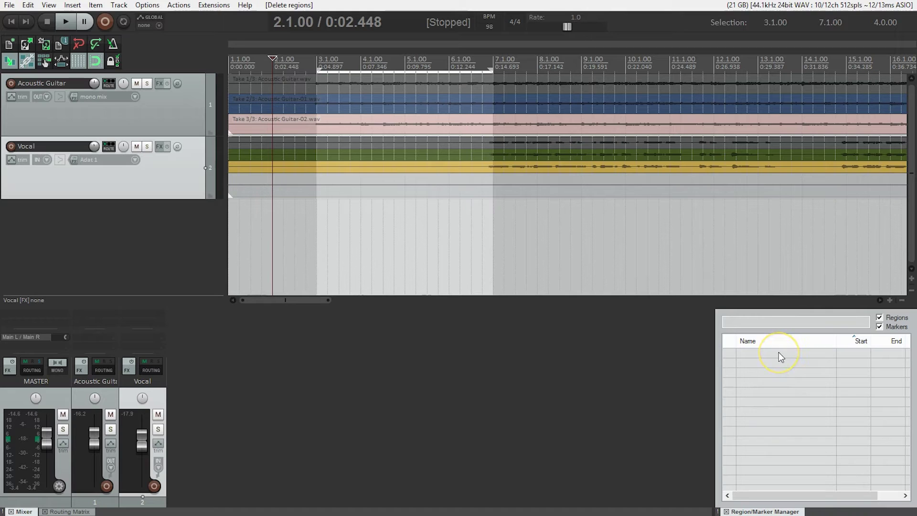
Insert a region from the bar 3–7 selection and name it 'Intro'.
key(shift+r)
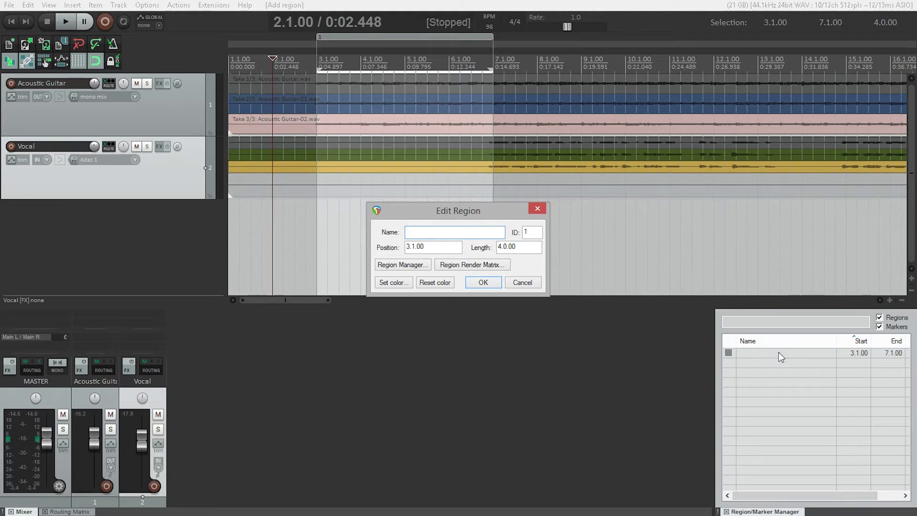
text(Intro)
key(Return)
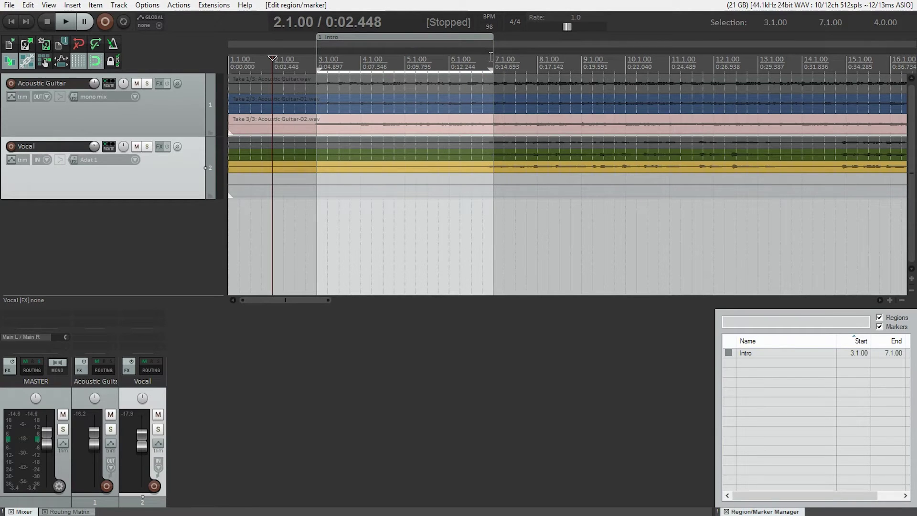
Play from bar 7 to audition the first verse, then select bars 7 to 15.
click(504, 85)
click(492, 60)
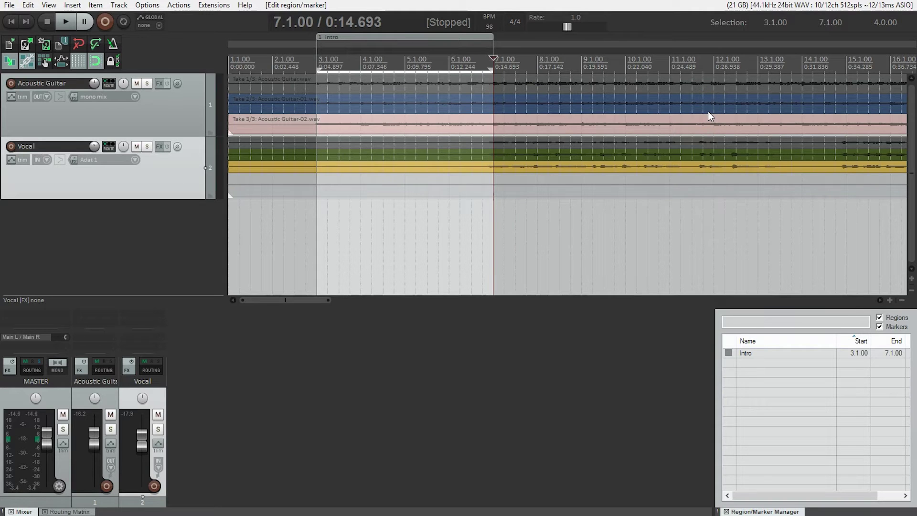
key(space)
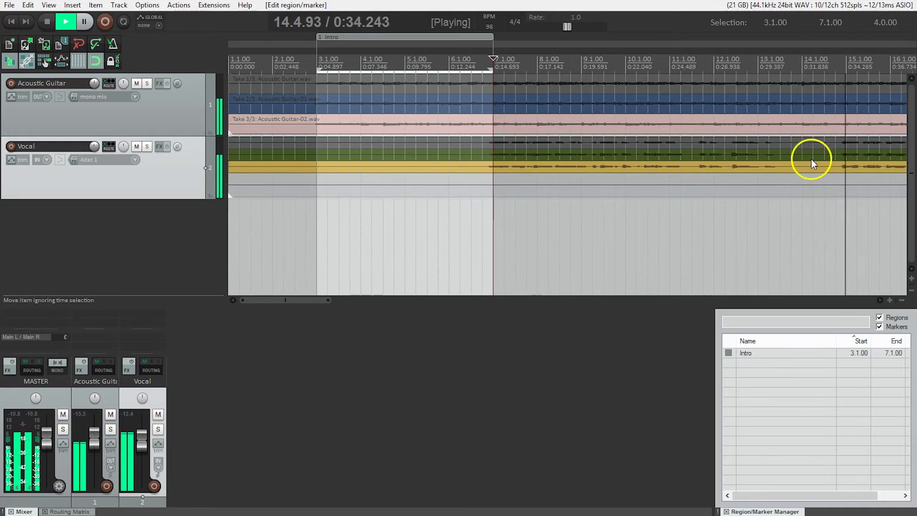
key(space)
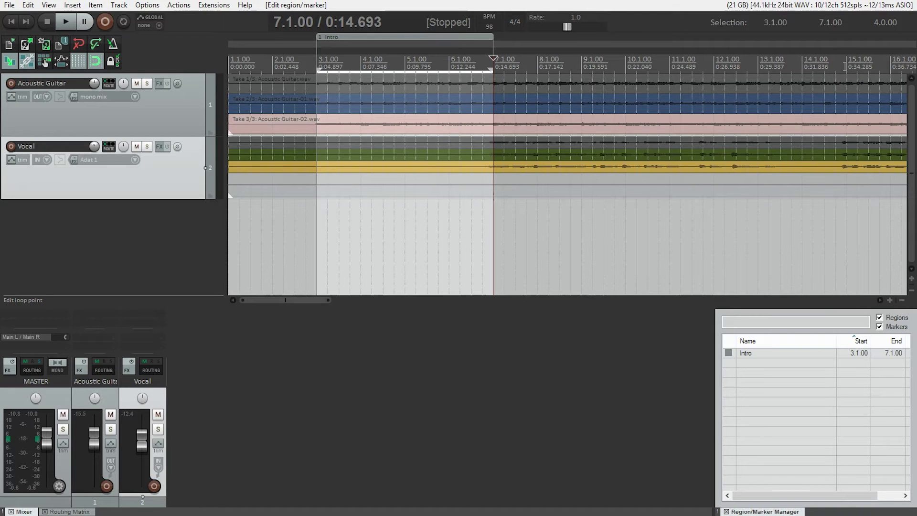
drag(844, 66, 496, 70)
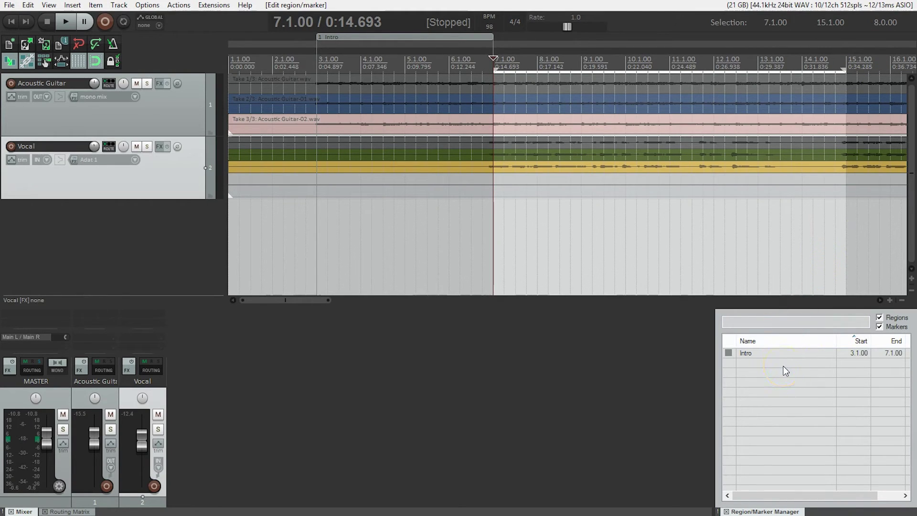
Turn the bar 7–15 selection into a region named 'Verse 1'.
key(shift+r)
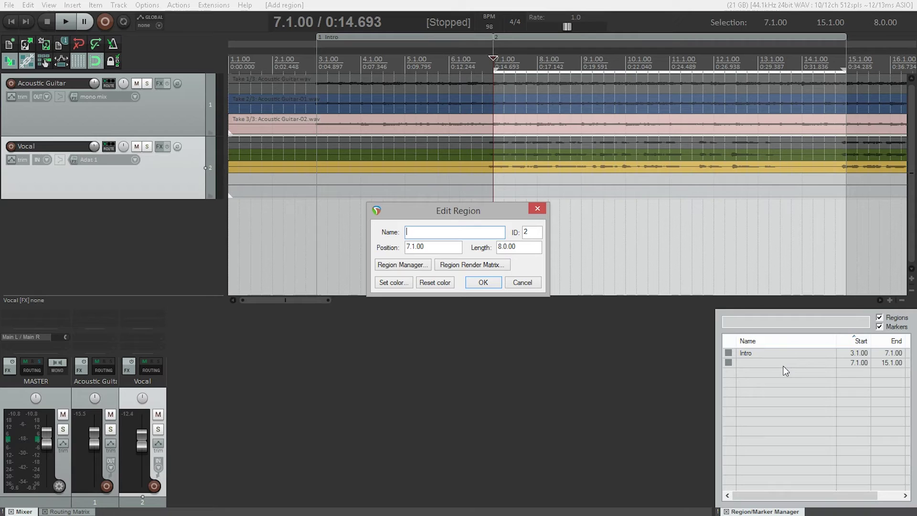
text(Verse 1)
key(Return)
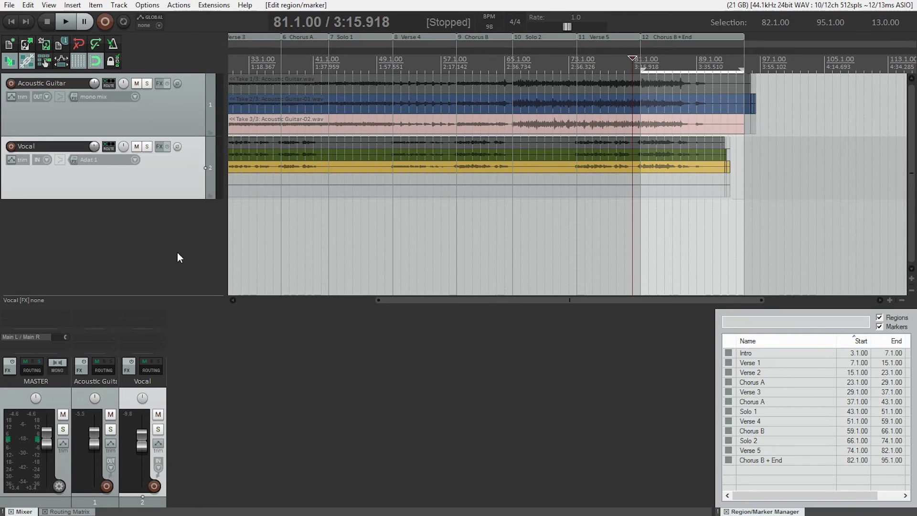
key(space)
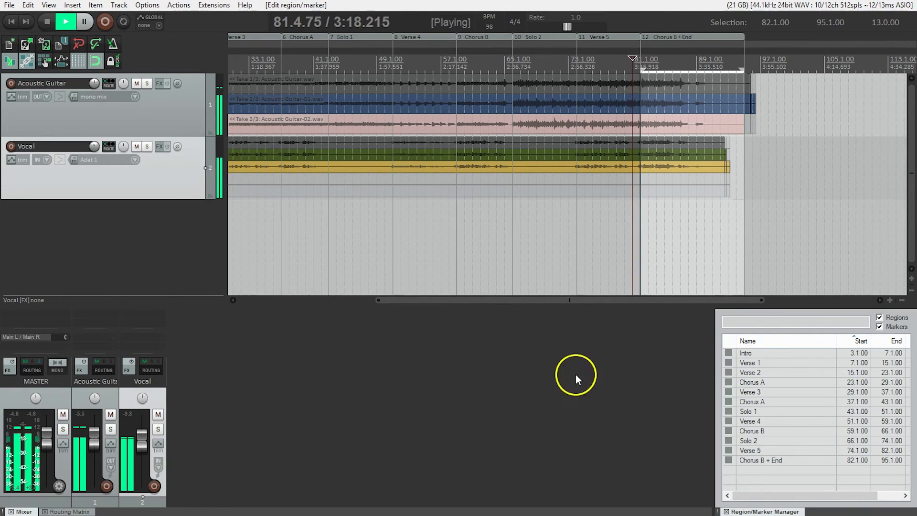
click(761, 363)
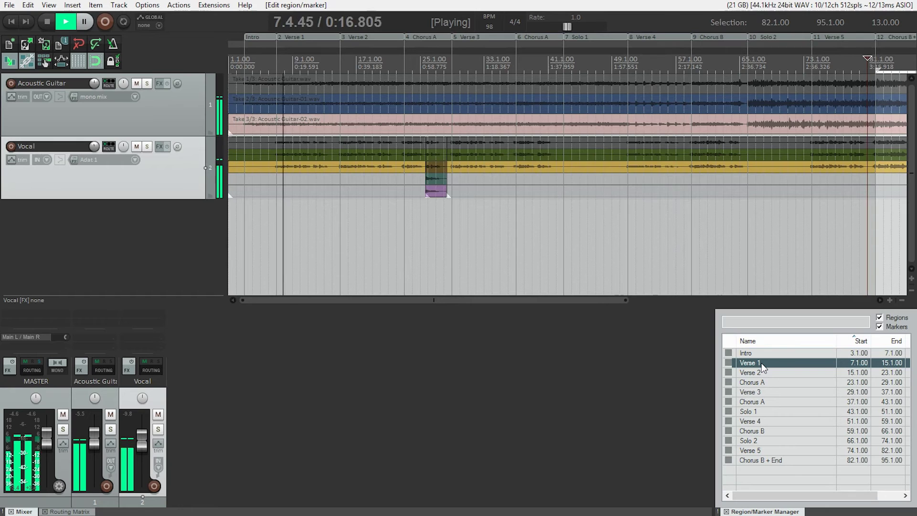
click(764, 391)
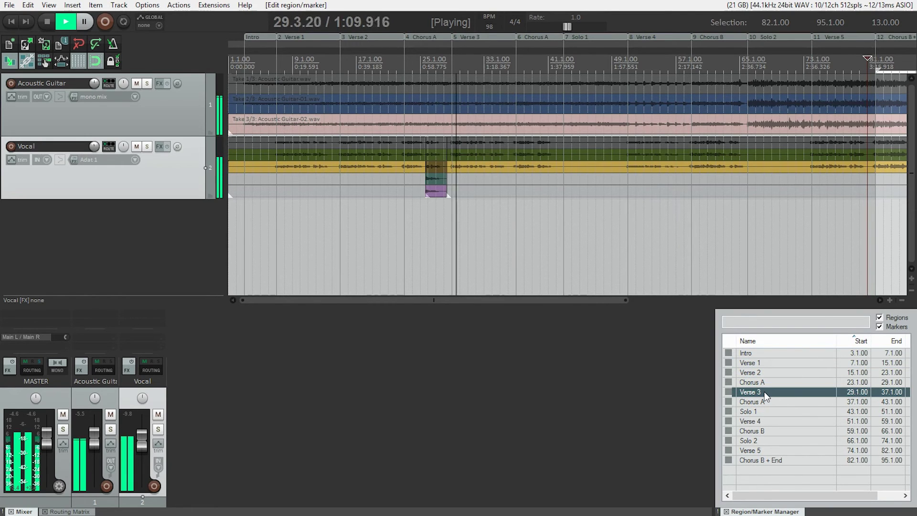
click(767, 390)
click(765, 420)
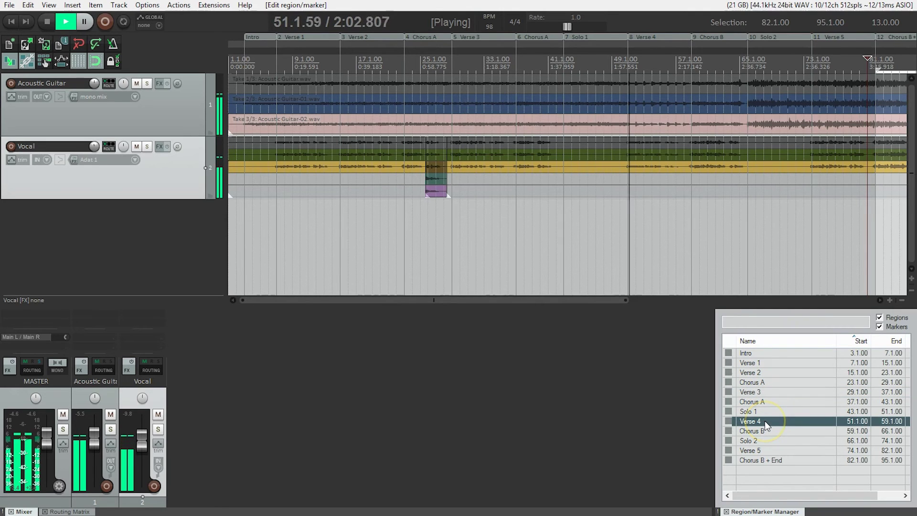
key(space)
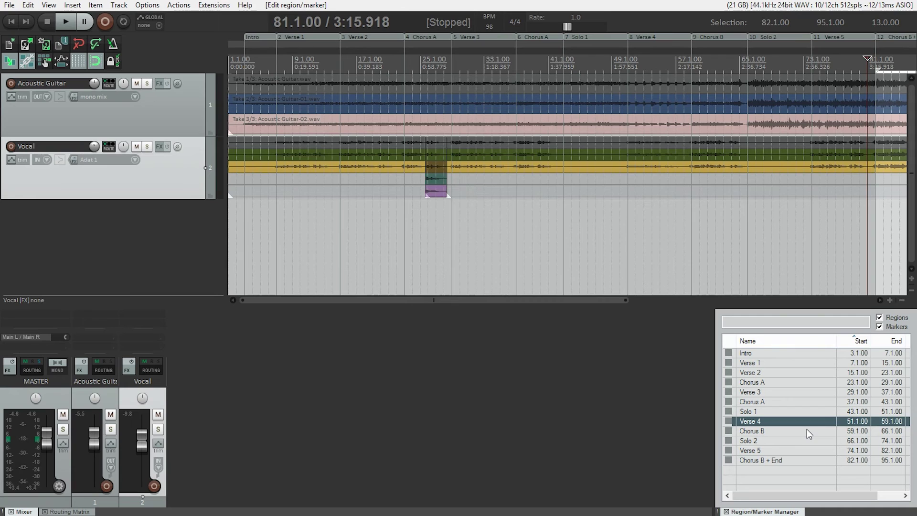
Ctrl-select Verse 1 through Verse 5 in the Region/Marker Manager and open their colour setting.
key(ctrl)
click(763, 363)
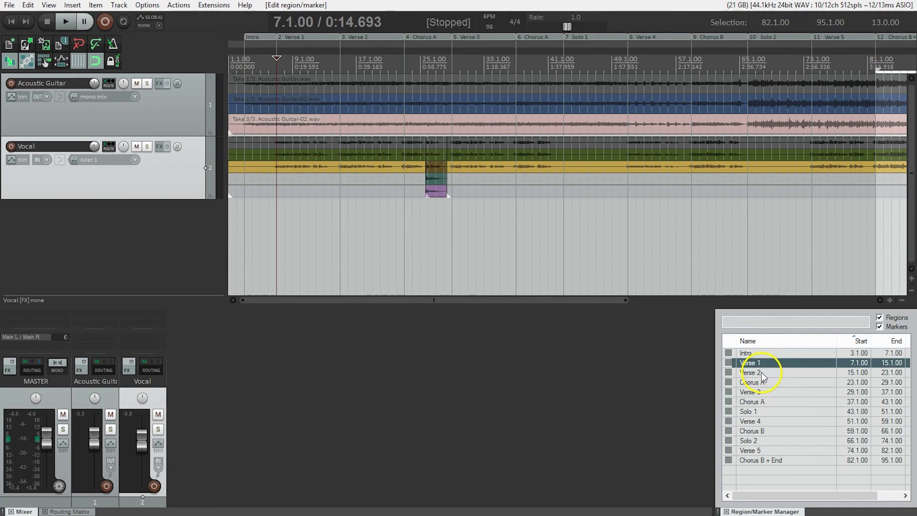
ctrl+click(762, 371)
ctrl+click(762, 392)
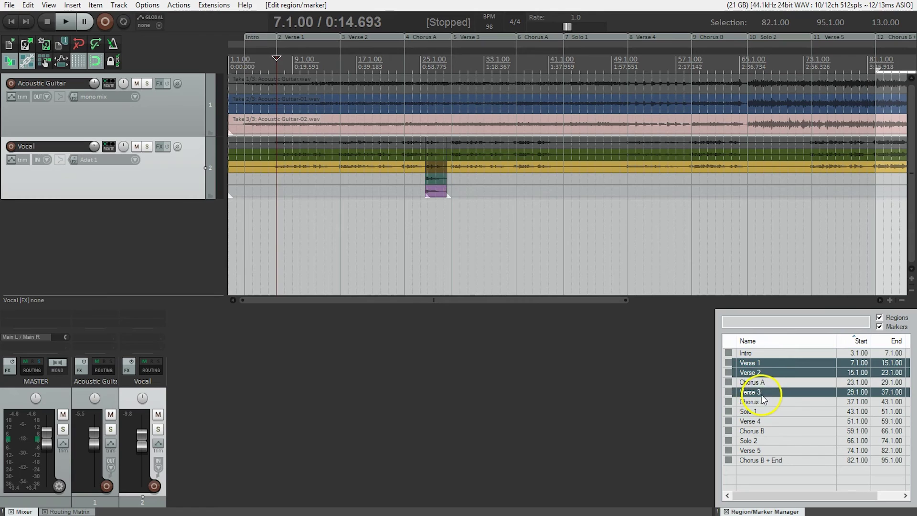
ctrl+click(765, 420)
ctrl+click(767, 450)
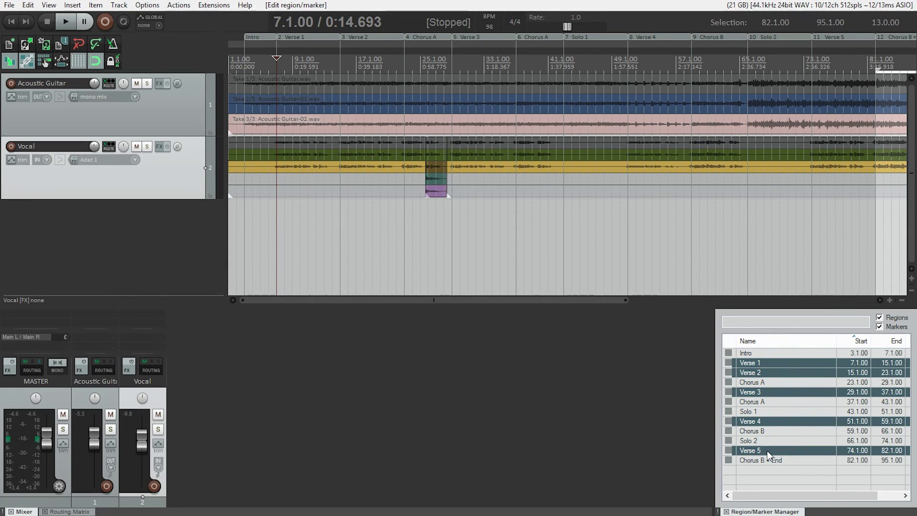
click(730, 363)
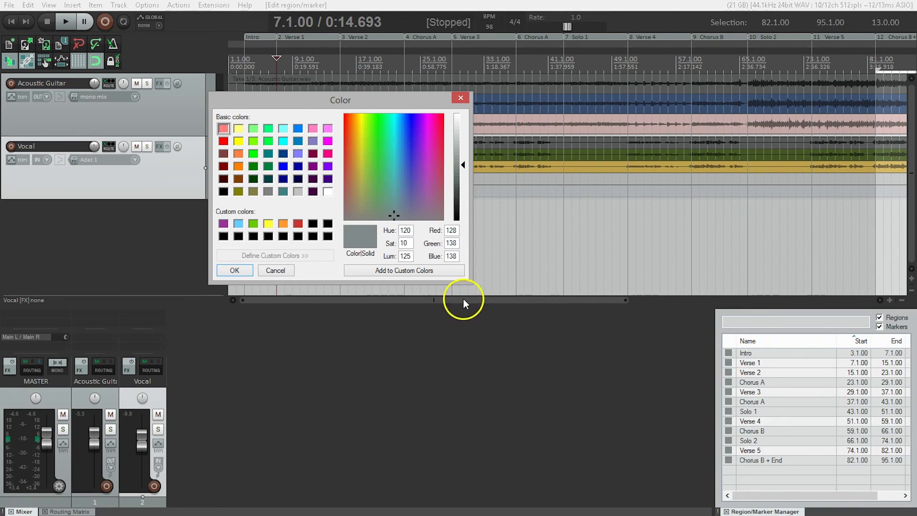
Apply the purple custom colour to the selected Verse regions.
click(224, 224)
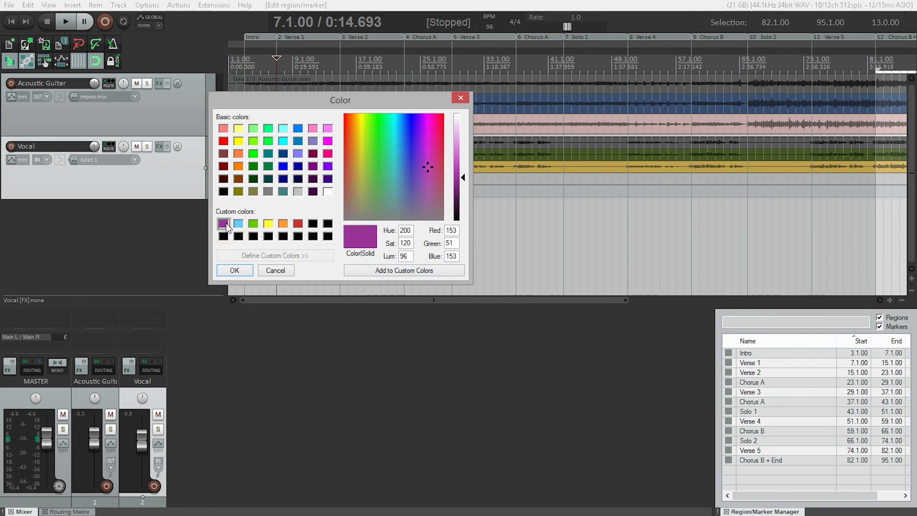
click(235, 272)
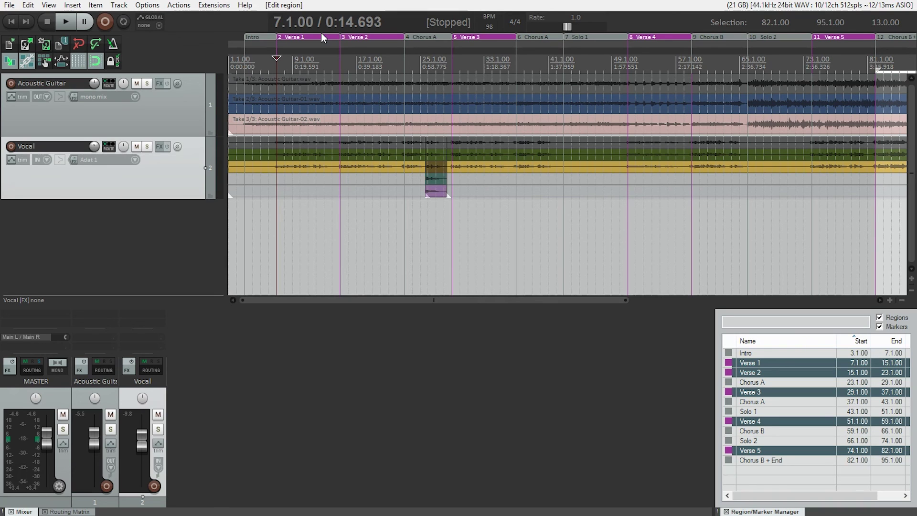
Select both Chorus A regions in the Region/Marker Manager.
click(758, 383)
ctrl+click(754, 402)
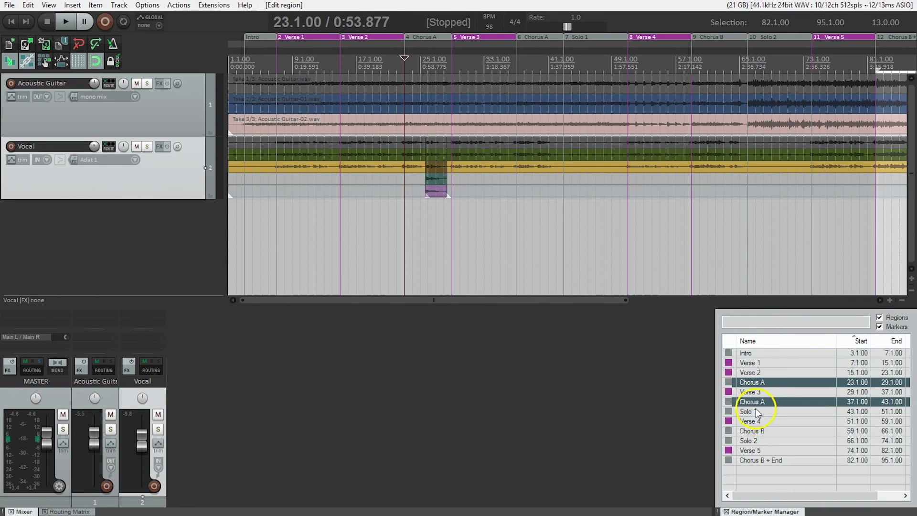